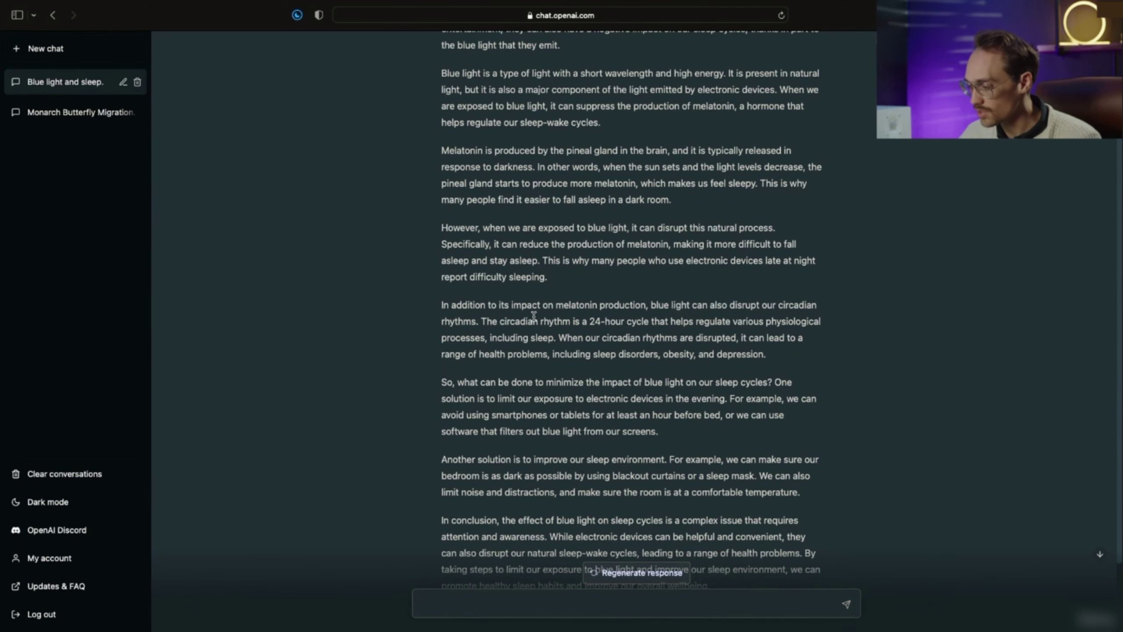
Review the blue light essay down to its circadian rhythm passage and send the prompt "please expand on circadian rhythms".
scroll(636, 316, down, 1)
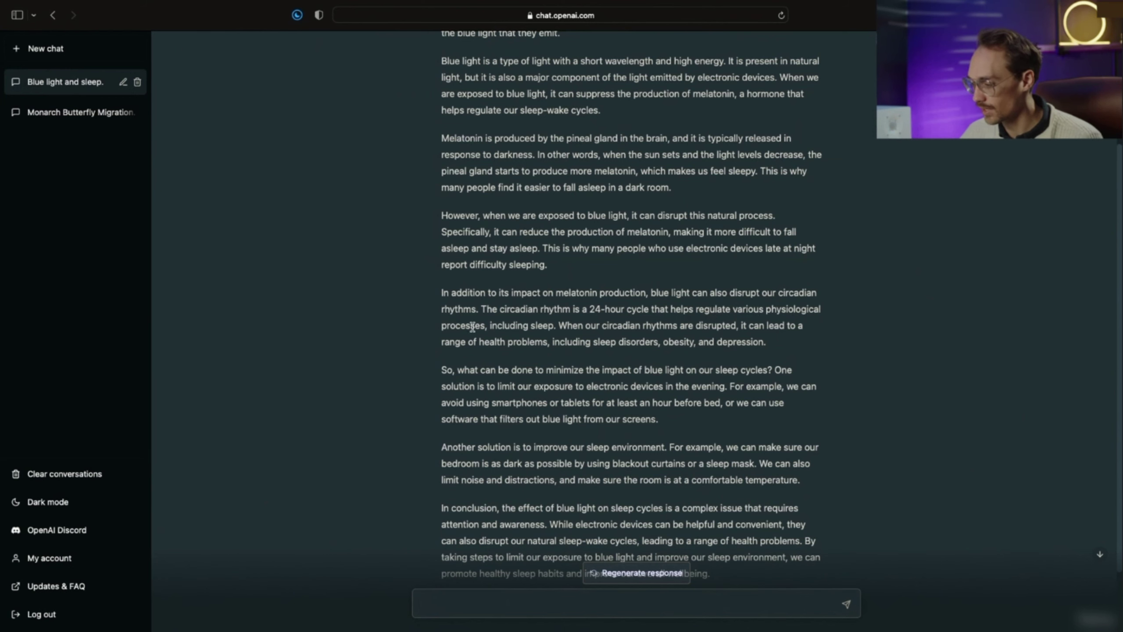
scroll(505, 326, down, 2)
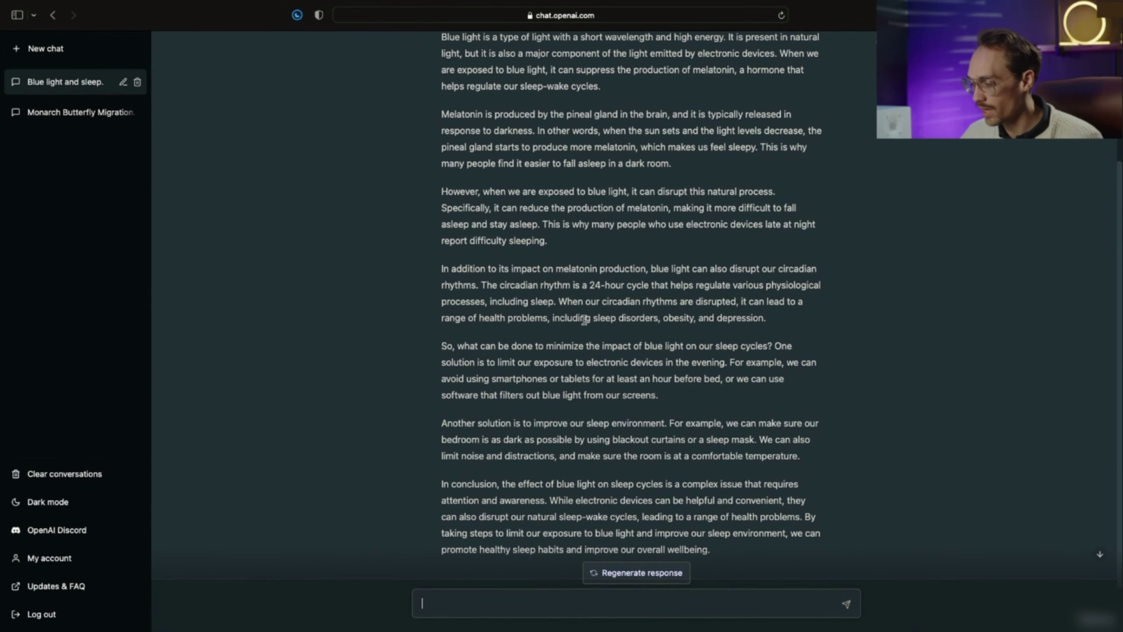
scroll(576, 320, down, 1)
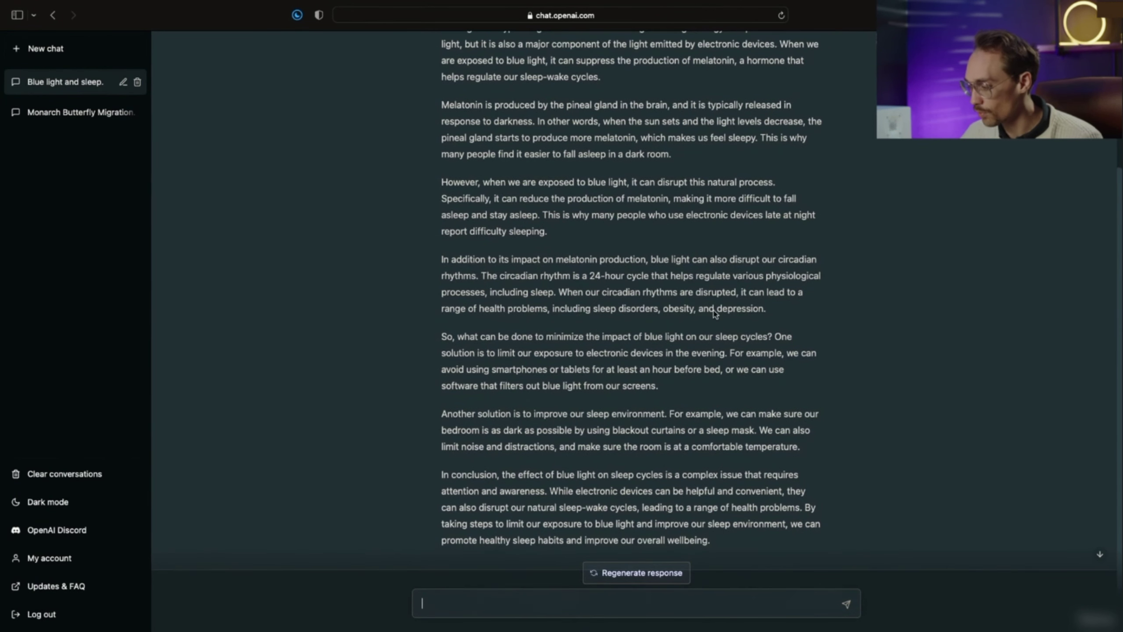
scroll(602, 348, down, 2)
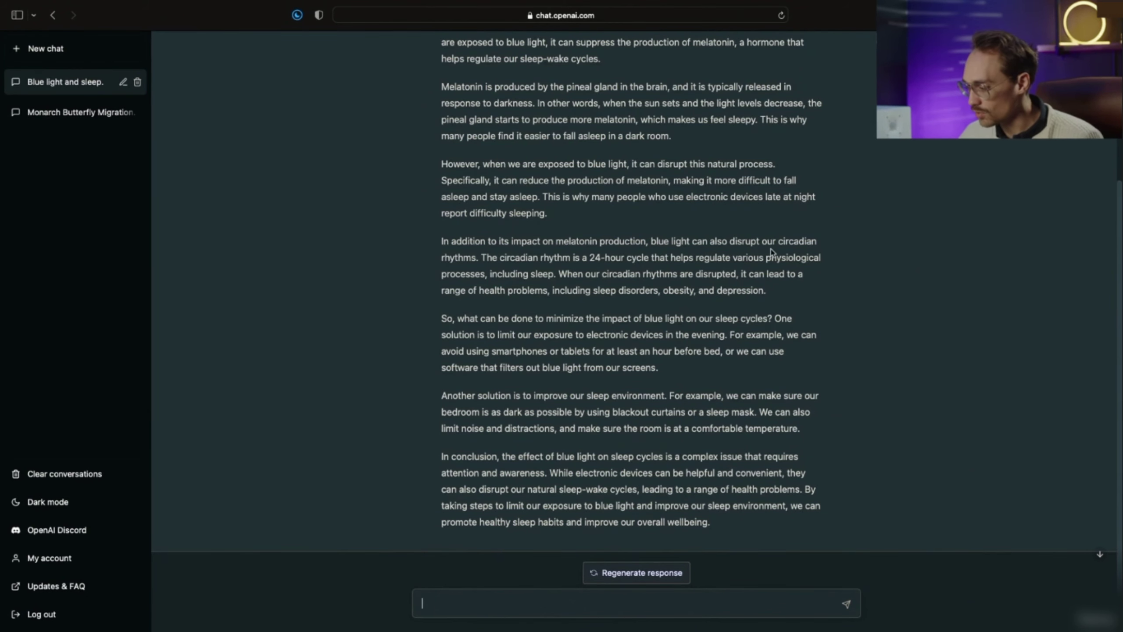
drag(780, 243, 475, 262)
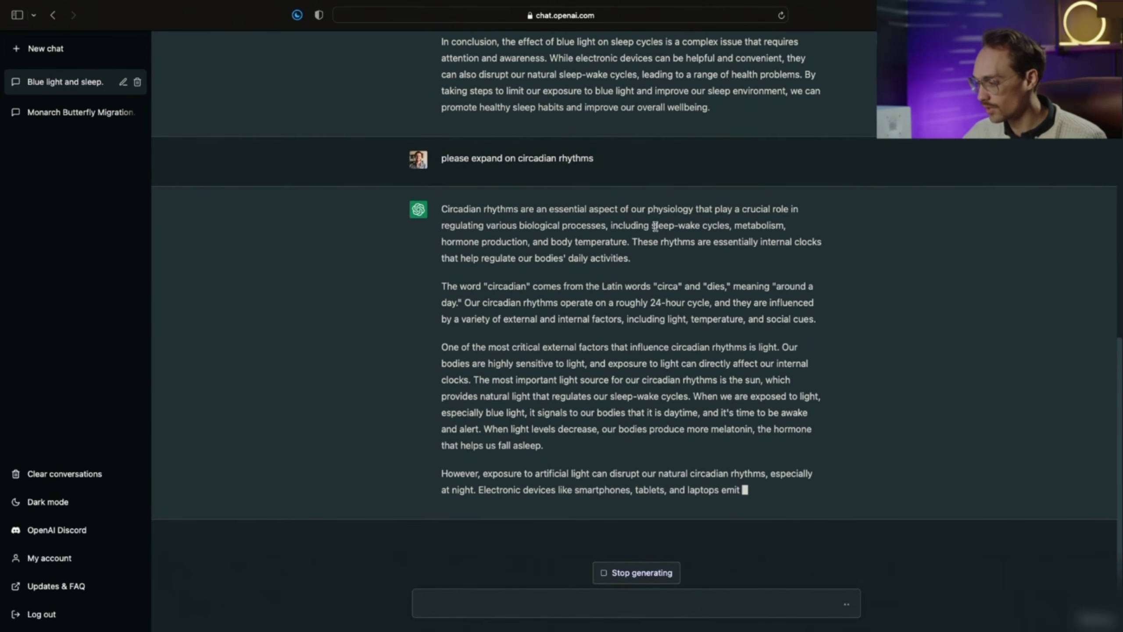
Copy the essay's opening paragraph and send it in a prompt asking to "please rephrase the intro paragraph to the article".
drag(656, 225, 738, 226)
click(738, 208)
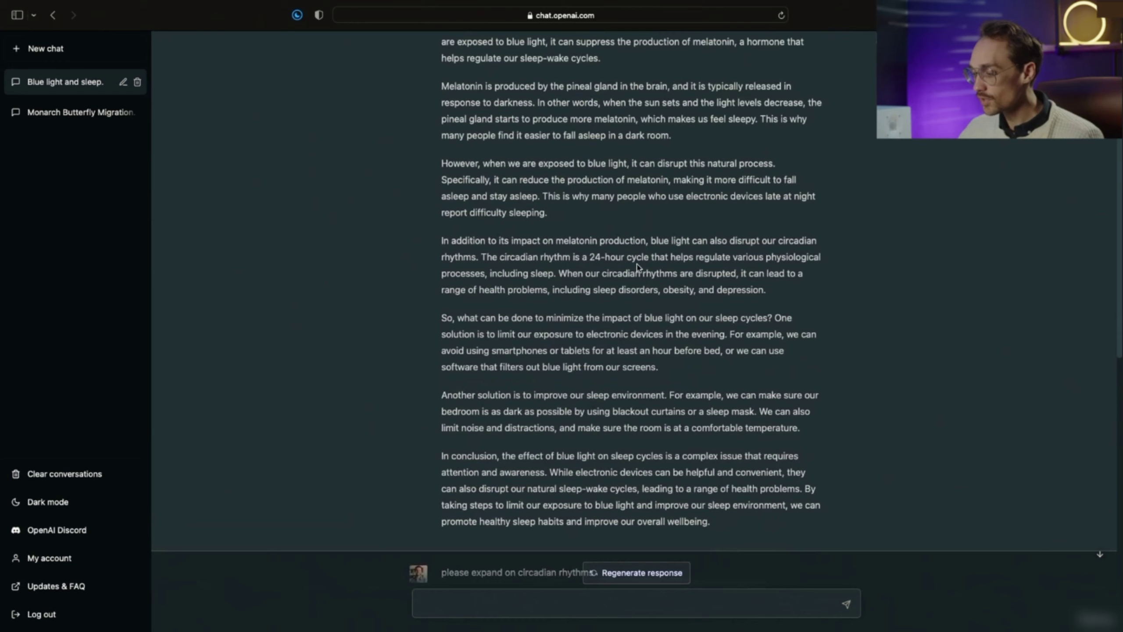
scroll(494, 193, up, 1)
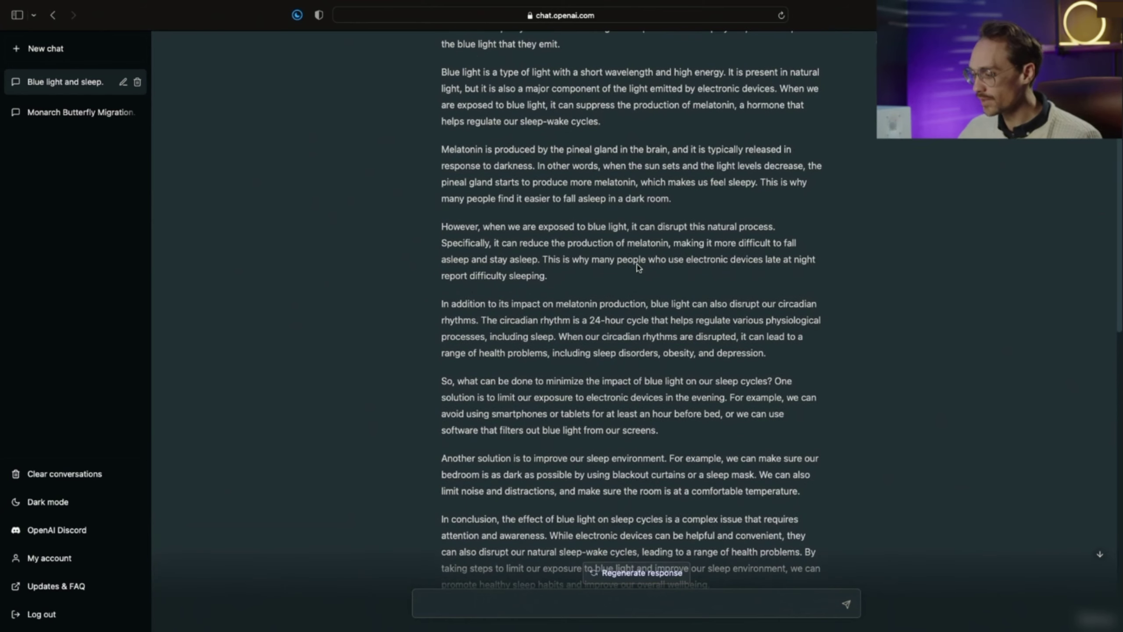
scroll(572, 234, up, 3)
scroll(571, 234, up, 2)
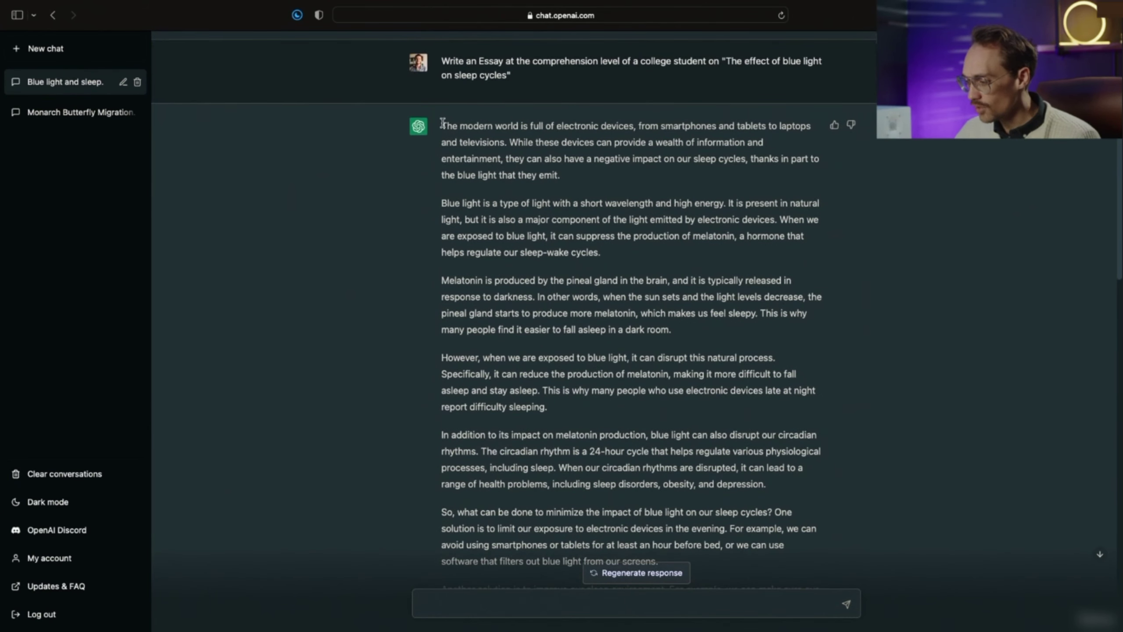
drag(441, 124, 591, 168)
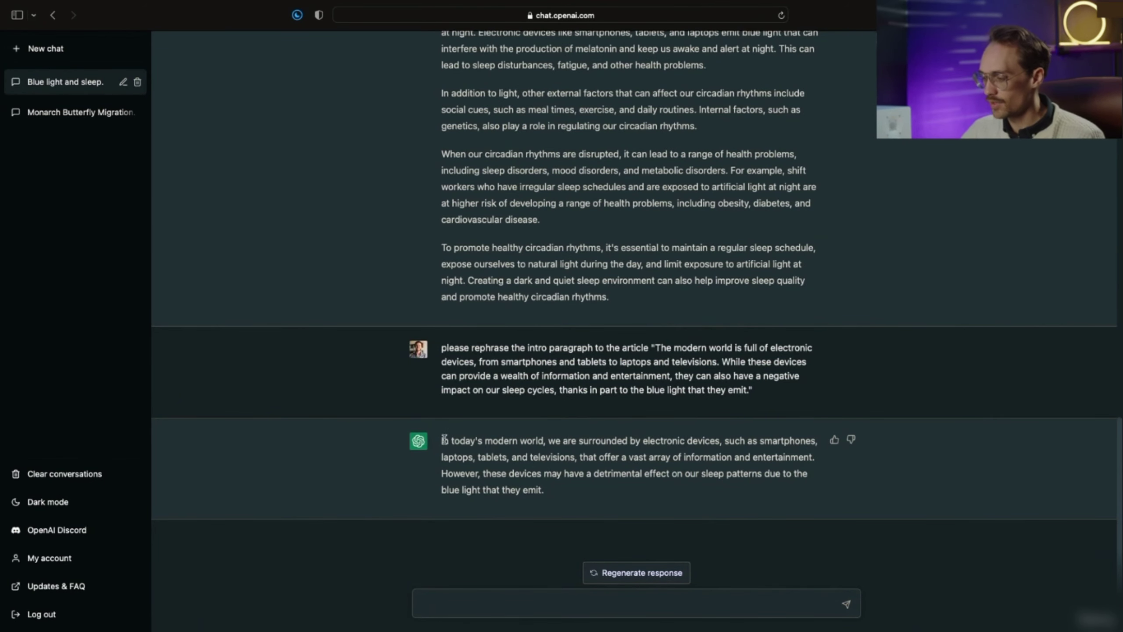
Request a section about blue light blocking glasses and ask for better words to explain the second and 3rd paragraph.
drag(442, 440, 599, 500)
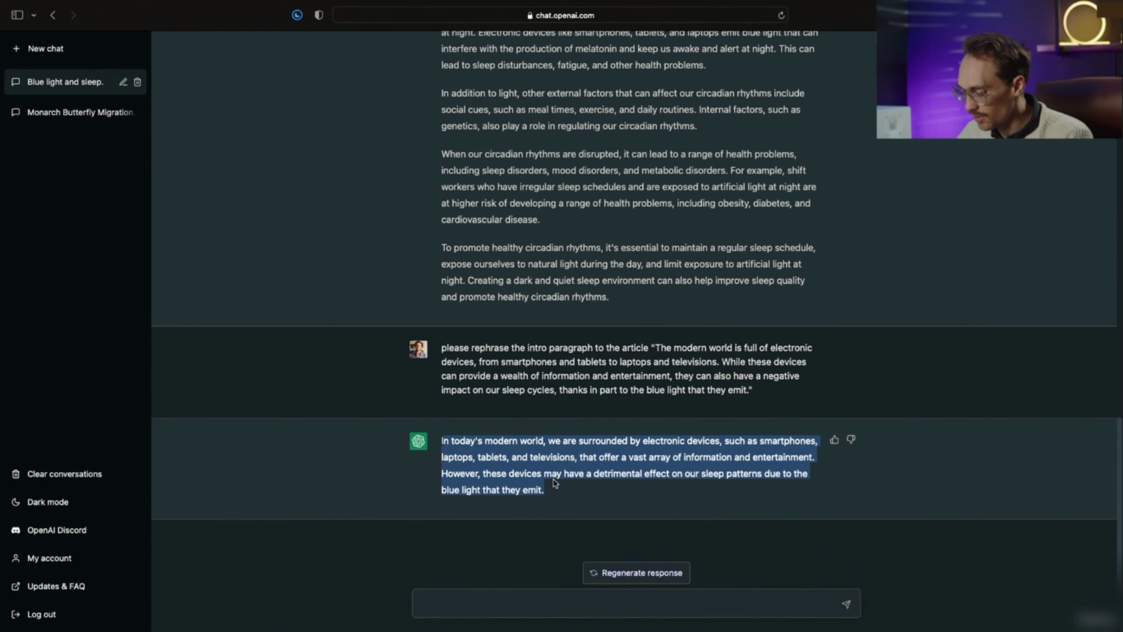
click(535, 601)
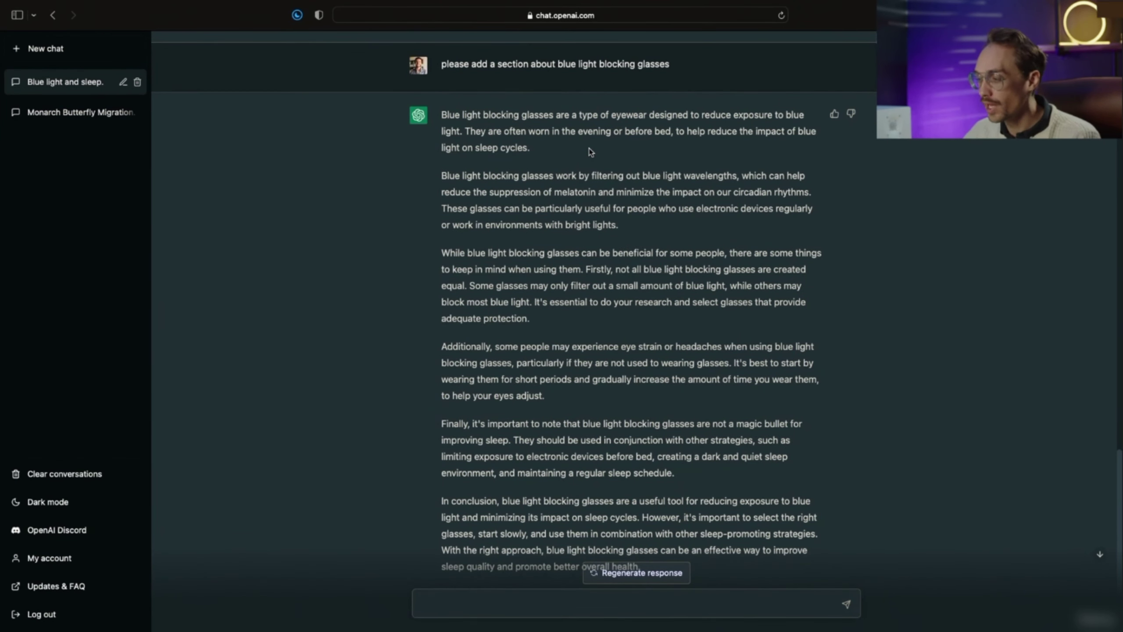
scroll(553, 265, down, 2)
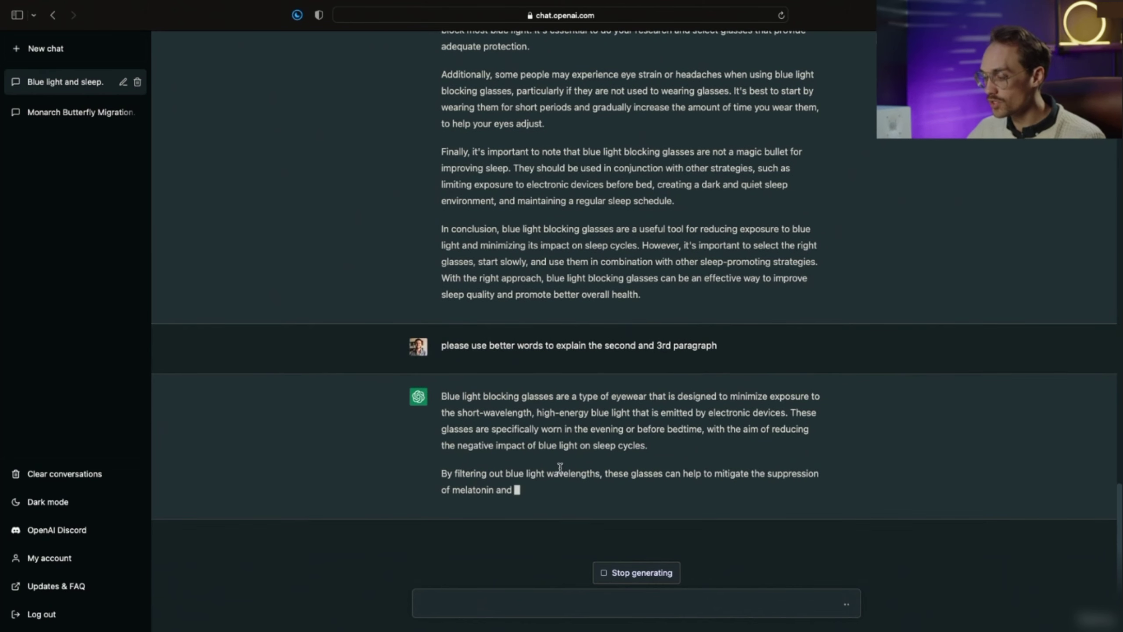
Copy the original essay and submit it with a request to re-write it including the top SEO keywords related to sleep cycles.
scroll(559, 467, up, 3)
scroll(479, 293, up, 5)
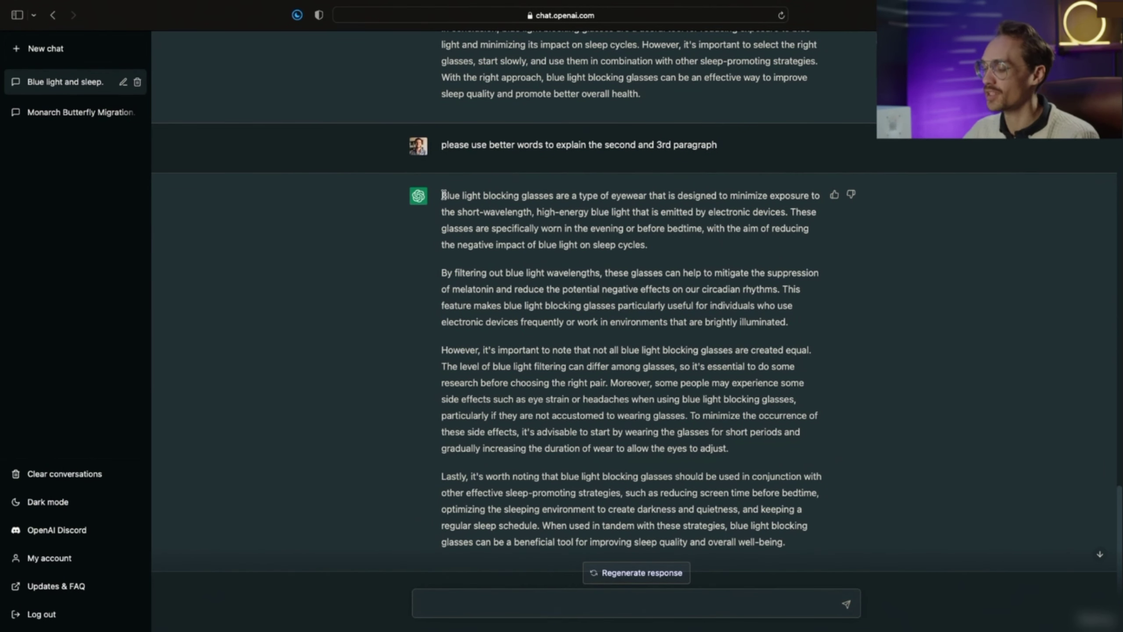
scroll(475, 230, up, 20)
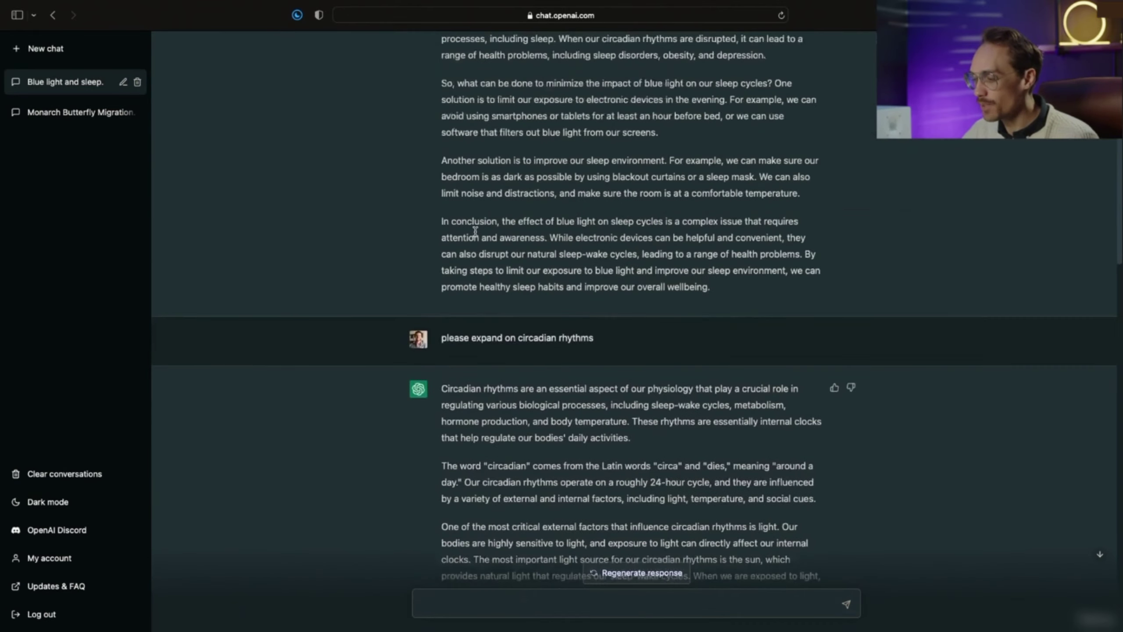
scroll(475, 231, up, 1)
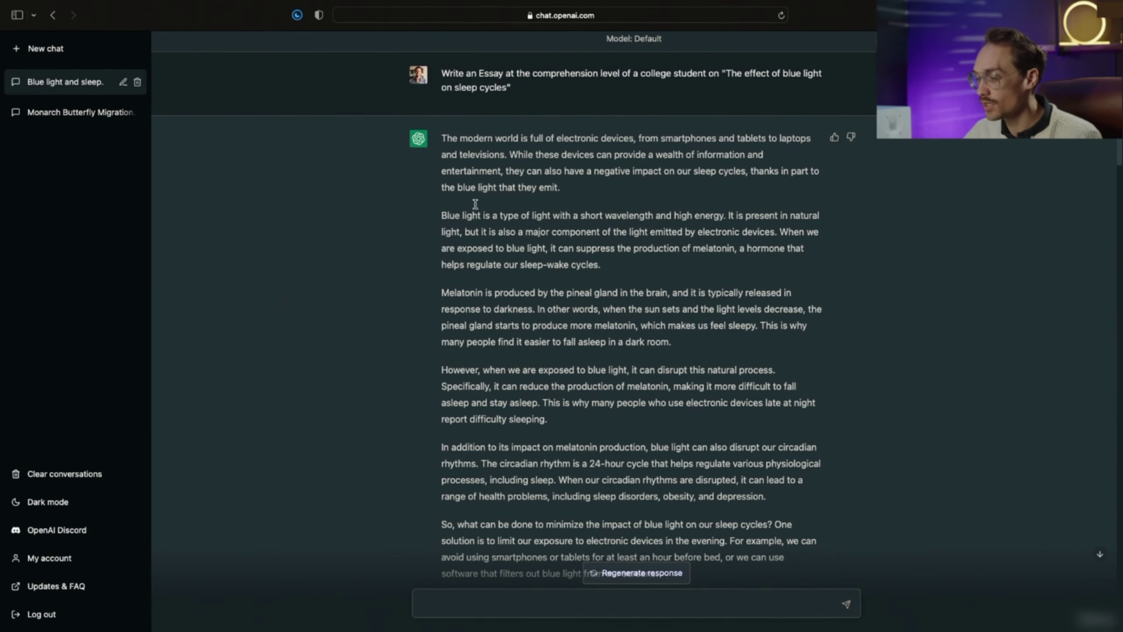
drag(442, 138, 719, 454)
scroll(738, 468, down, 3)
scroll(738, 468, down, 3)
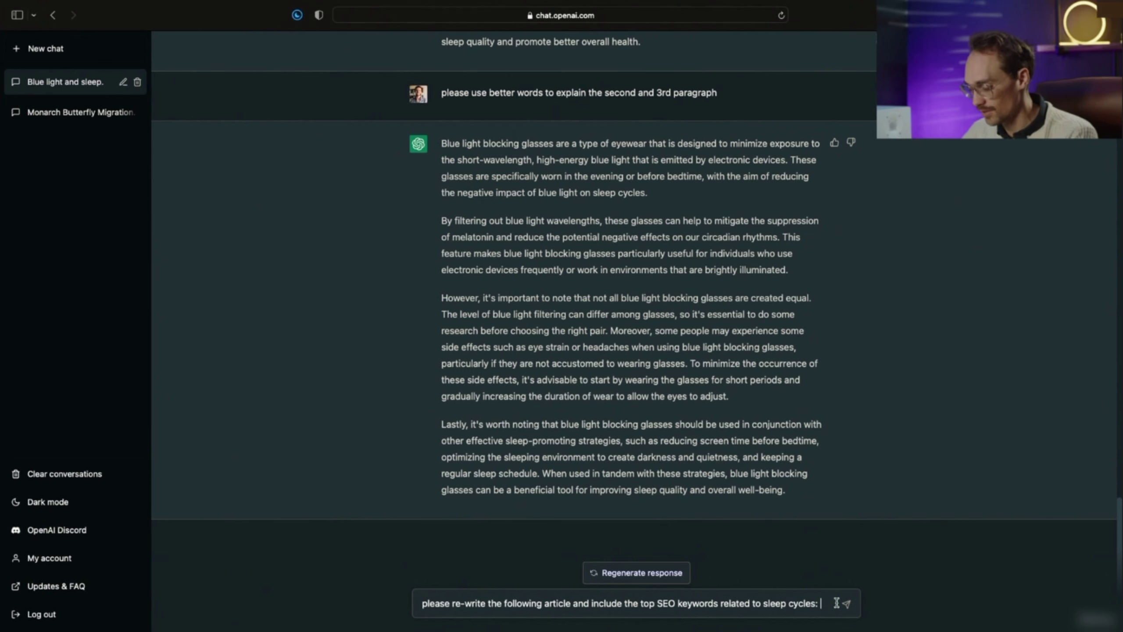
key(super+v)
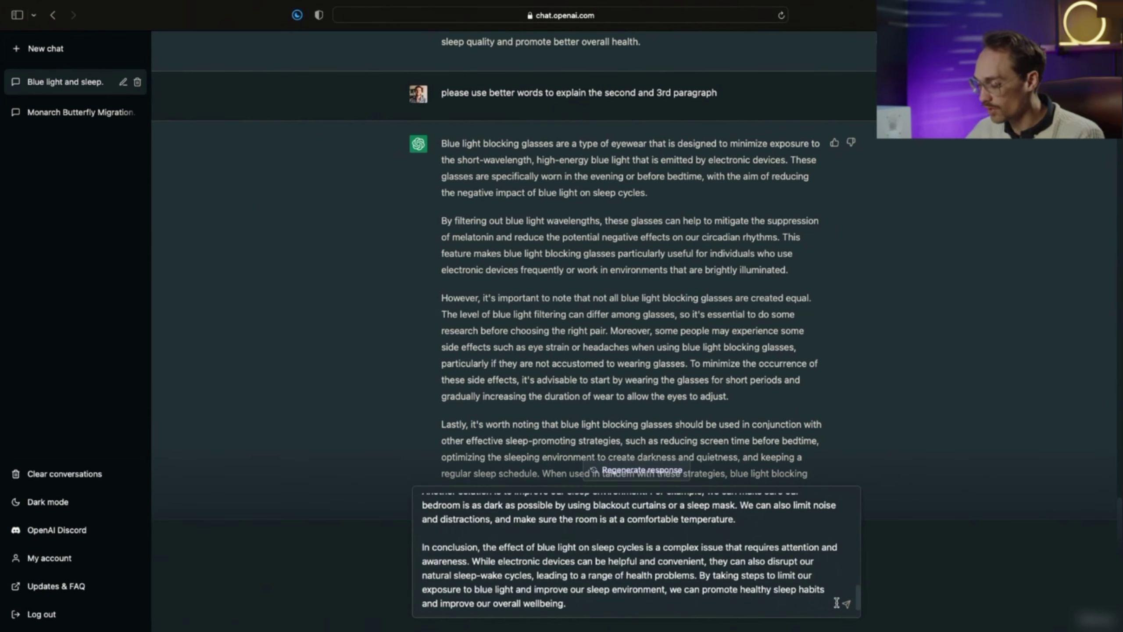
click(845, 603)
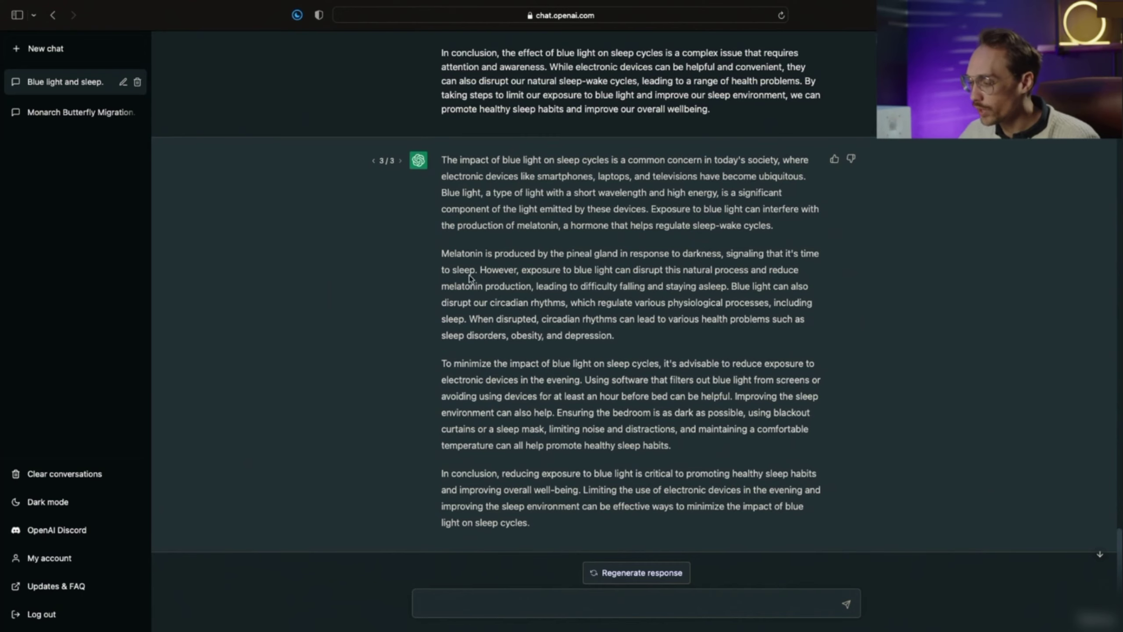
Compare the rewritten SEO article with the original article text in the prompt above it.
scroll(621, 437, up, 6)
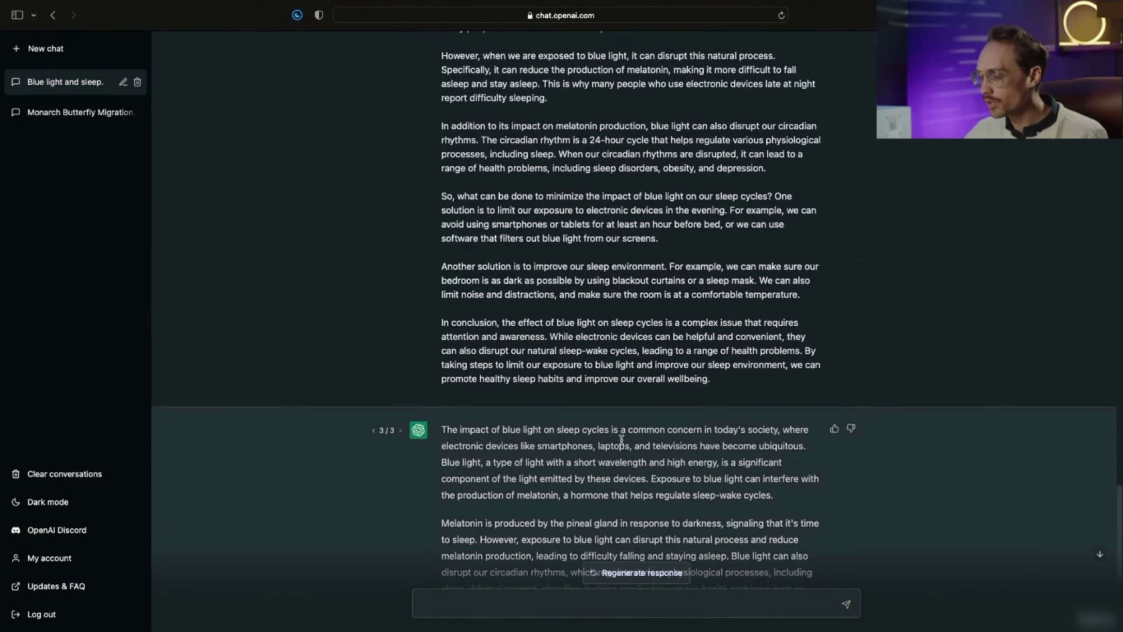
scroll(621, 438, up, 7)
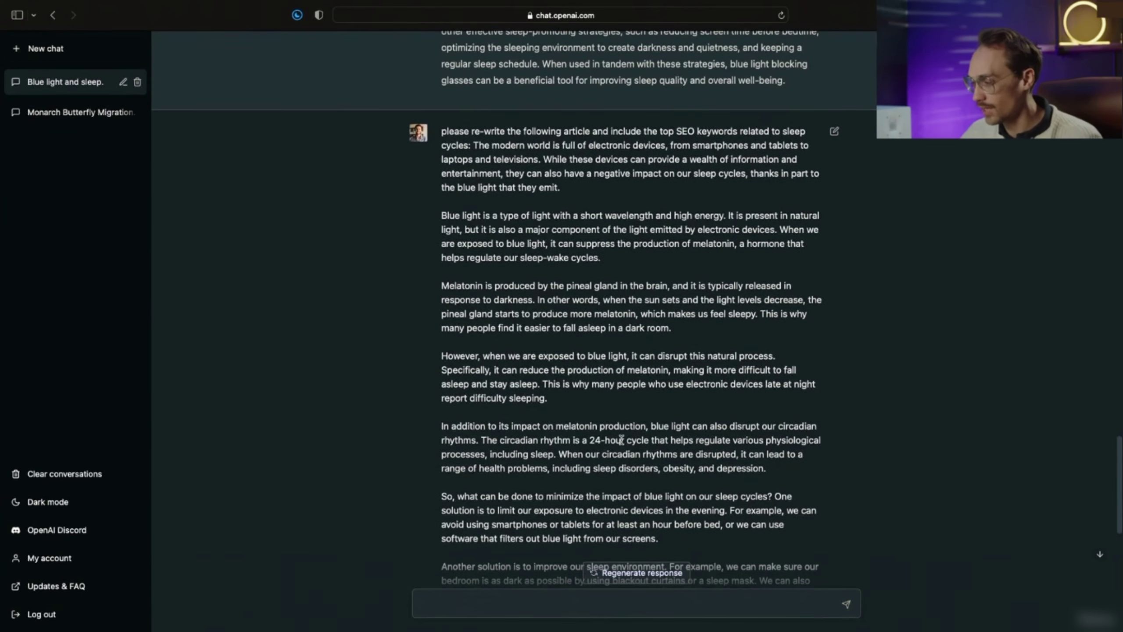
scroll(622, 440, down, 12)
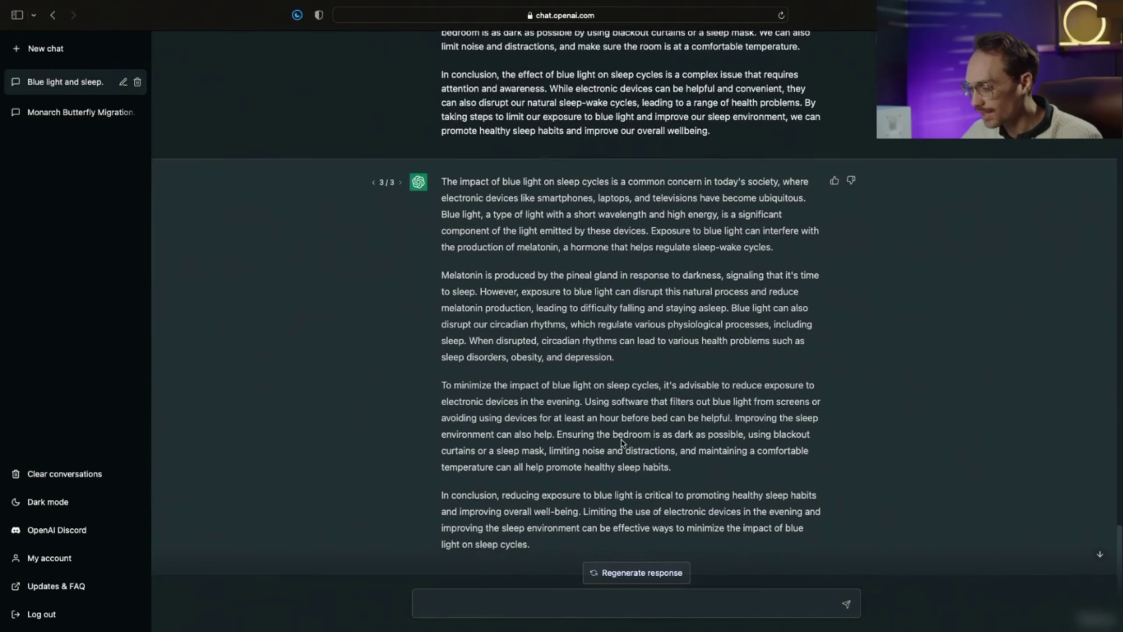
scroll(621, 440, down, 1)
scroll(621, 439, up, 1)
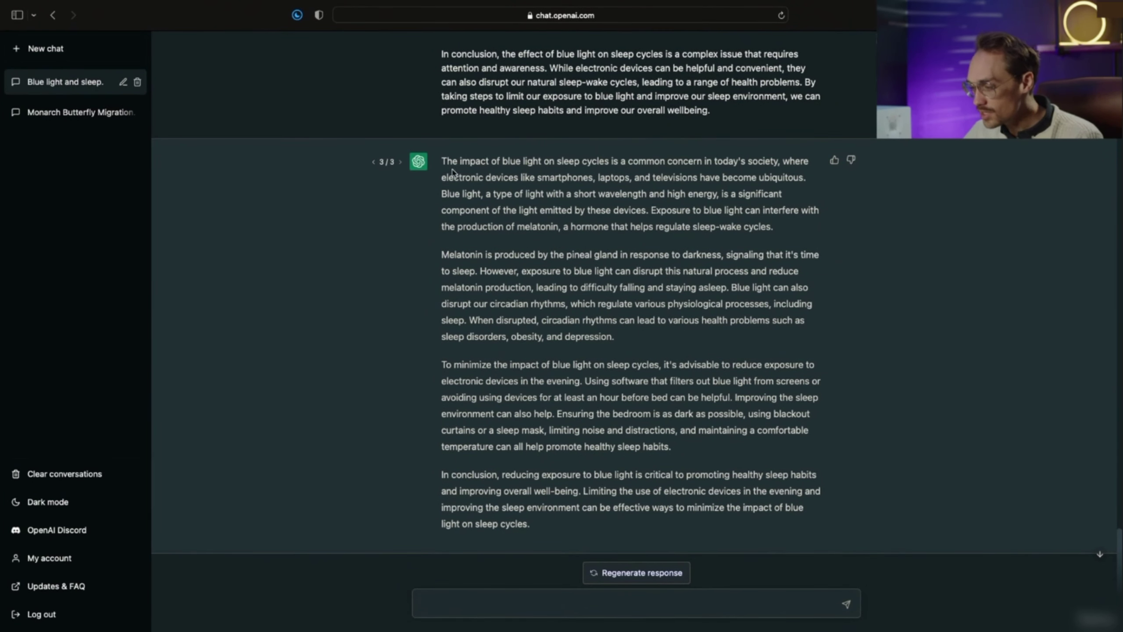
scroll(530, 221, up, 2)
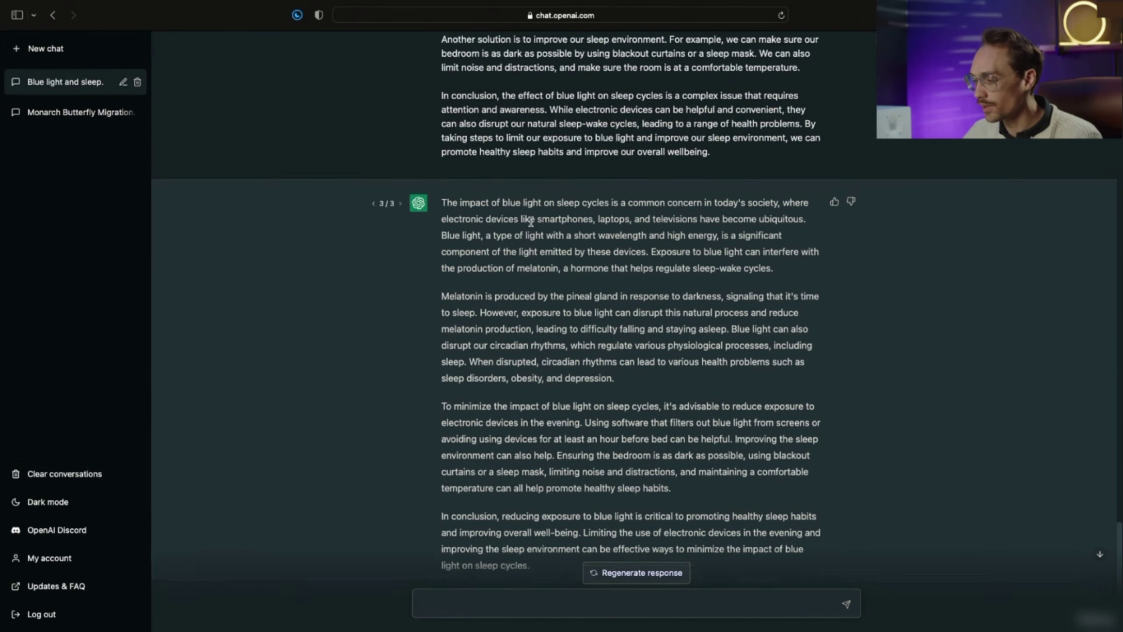
scroll(530, 221, down, 1)
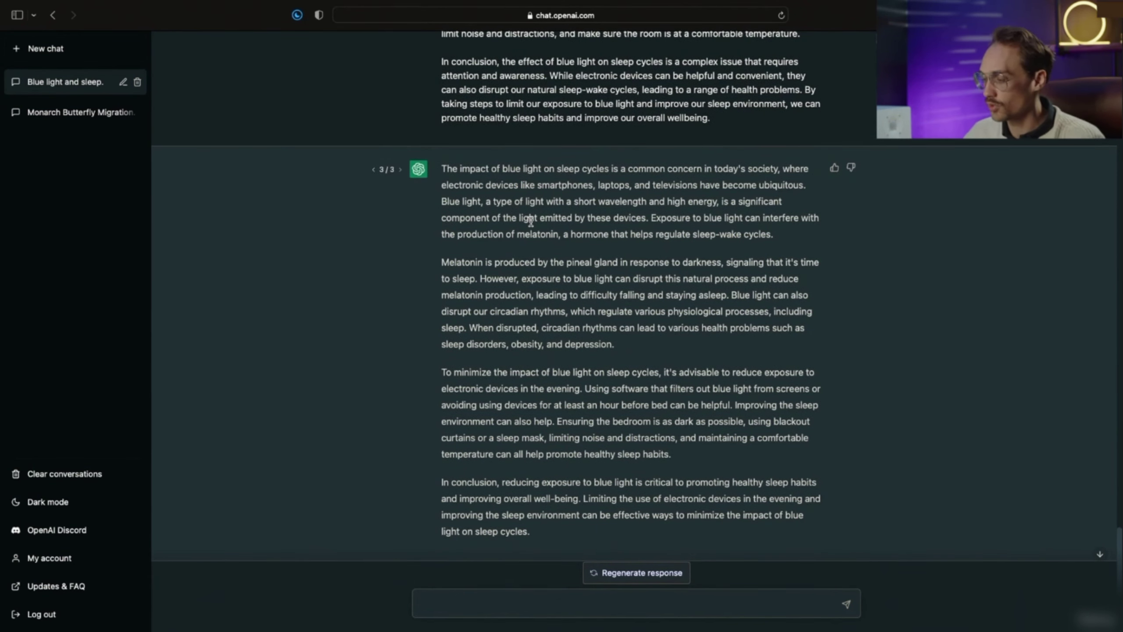
Send the prompt "what are the 10 top S.E.O. keywords related to sleep cycles".
scroll(531, 221, up, 10)
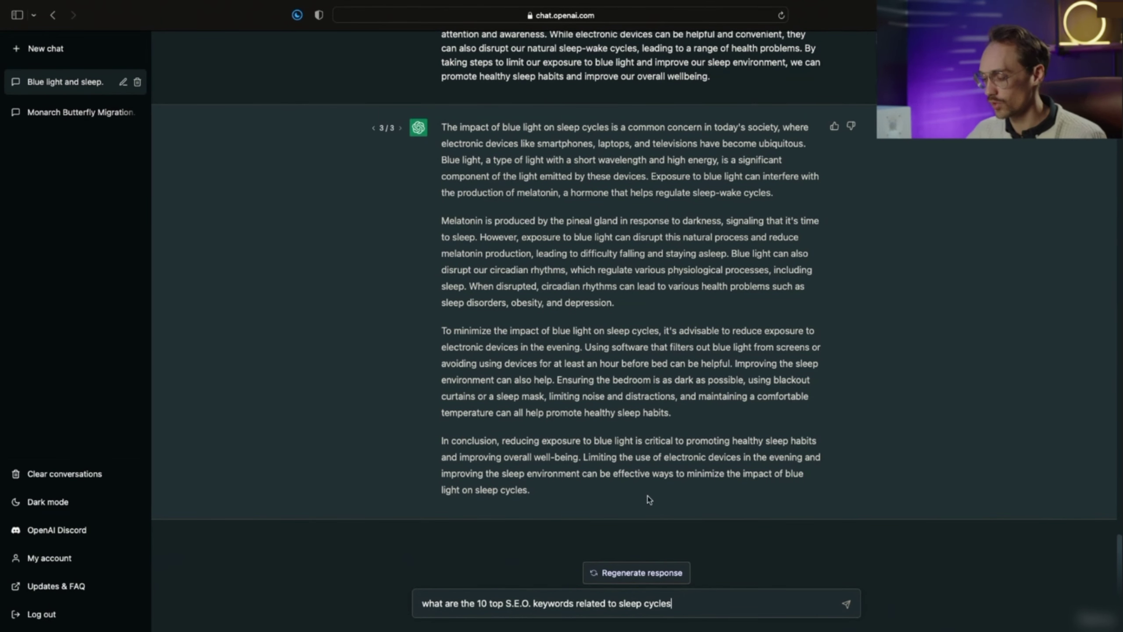
key(Return)
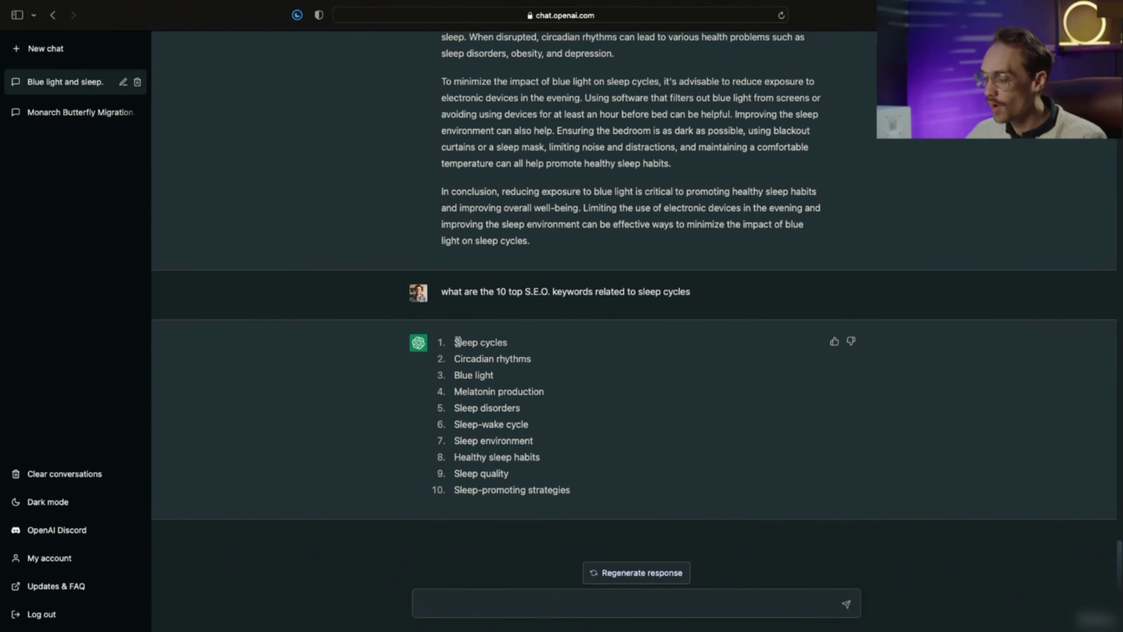
Submit the original essay text with the prompt "Please add the keywords above into the following article.".
scroll(553, 364, up, 15)
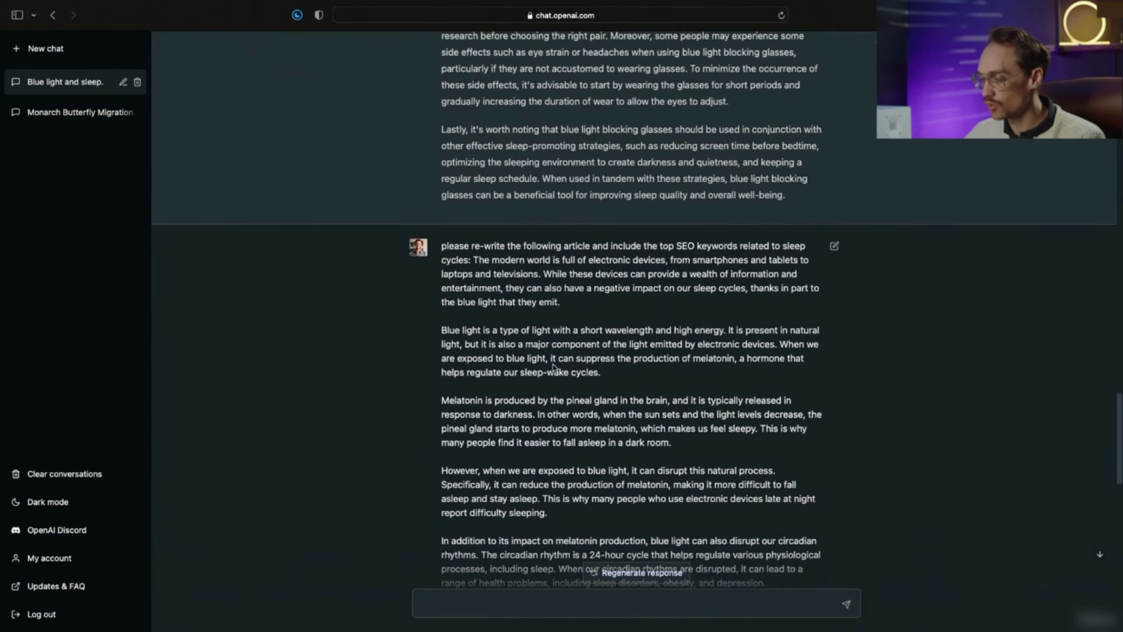
scroll(571, 359, down, 15)
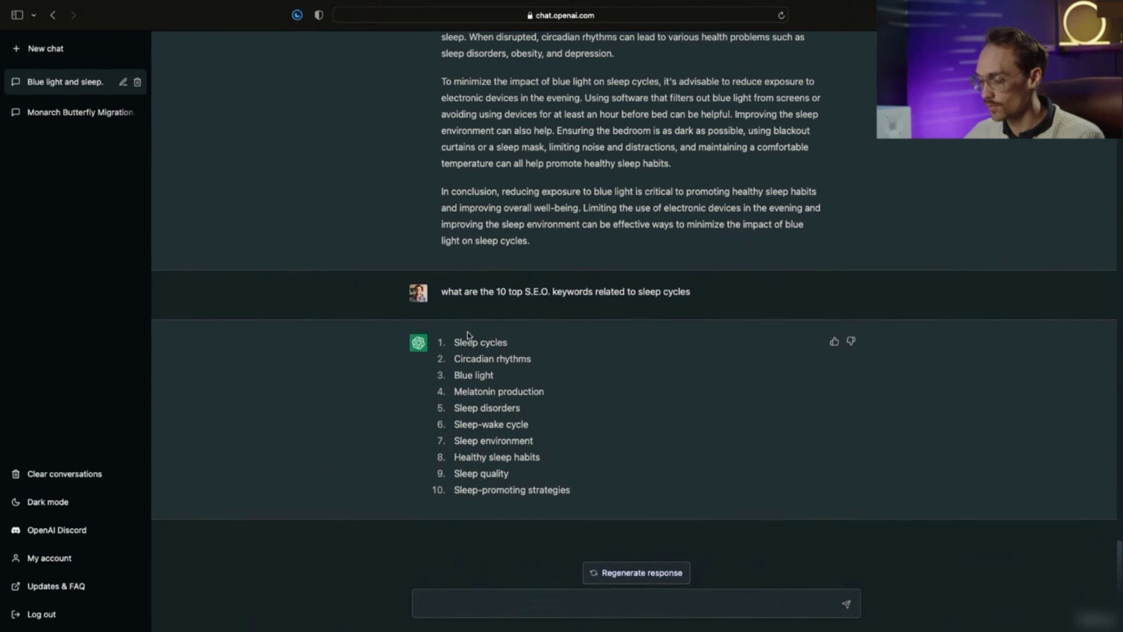
key(super+v)
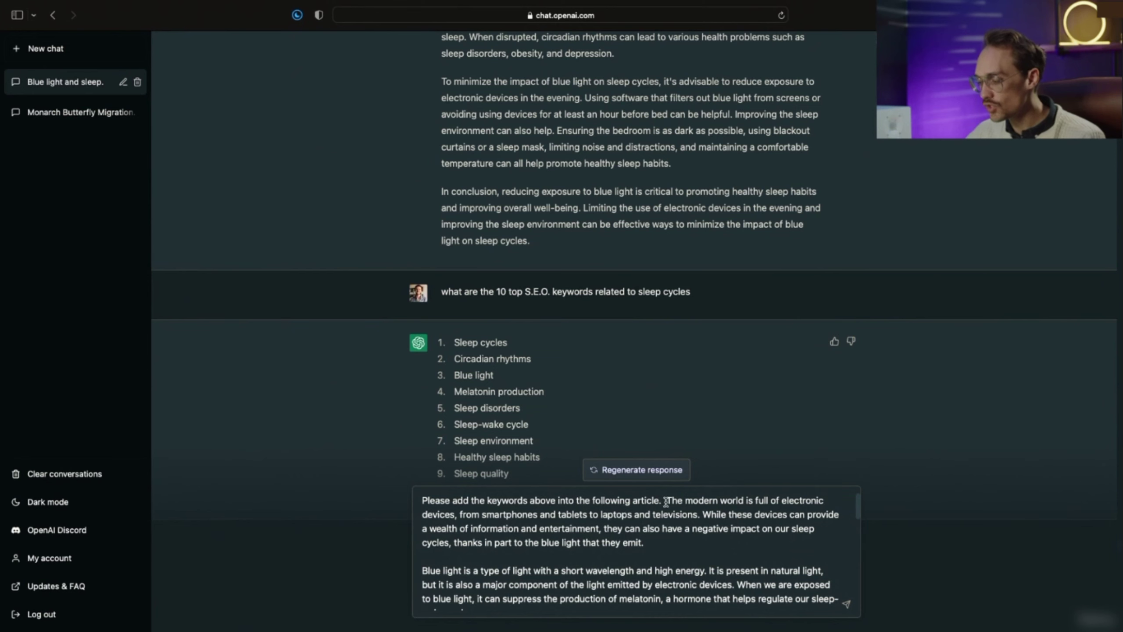
key(Return)
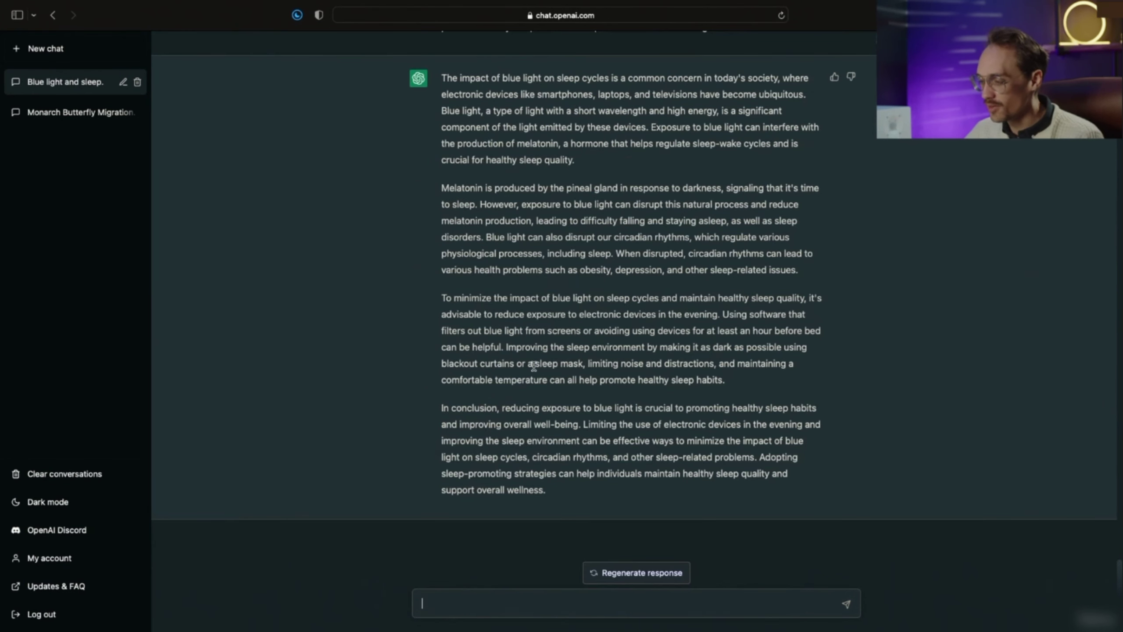